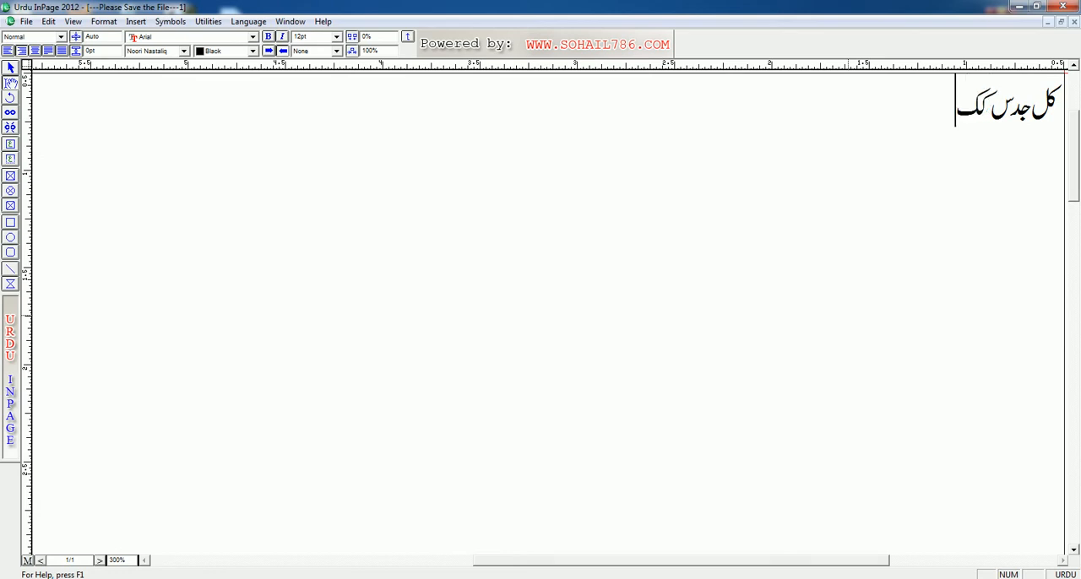
Continue the Urdu practice line with لم, a wide gap and با
{"action": "type", "text": "ل"}
{"action": "type", "text": "م"}
{"action": "type", "text": "  ا ┘"}
{"action": "key", "text": "BackSpace"}
{"action": "key", "text": "BackSpace"}
{"action": "key", "text": "BackSpace"}
{"action": "key", "text": "BackSpace"}
{"action": "type", "text": "ب"}
{"action": "key", "text": "Left"}
{"action": "key", "text": "Right"}
{"action": "key", "text": "Left"}
Add عثمانؓ and بایزیدؒ to the line, each with its honorific mark
{"action": "type", "text": "عثمان"}
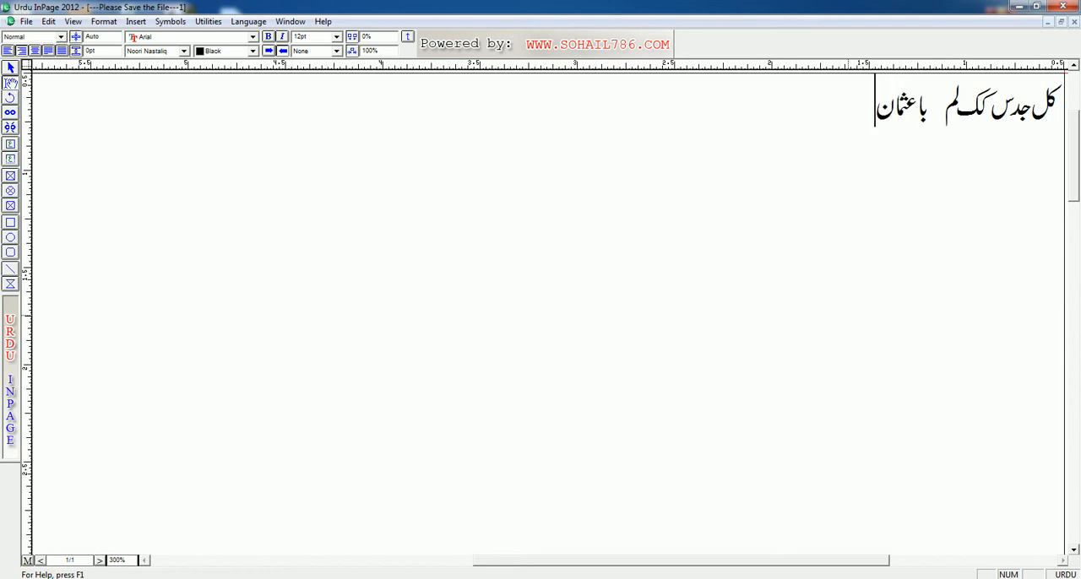
{"action": "type", "text": "ؓ"}
{"action": "type", "text": "باش"}
{"action": "key", "text": "BackSpace"}
{"action": "type", "text": "یزد"}
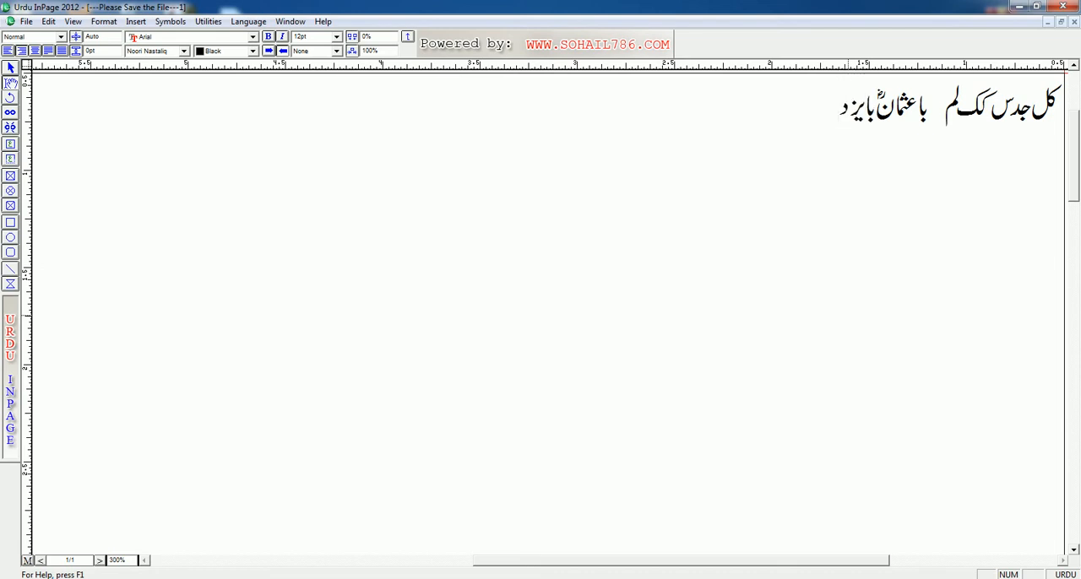
{"action": "key", "text": "BackSpace"}
{"action": "type", "text": "یدؒ"}
Append لہٗ and the year sign ؁ to the practice line
{"action": "type", "text": "لہ؁"}
Clear all the practice text from the page
{"action": "key", "text": "BackSpace"}
{"action": "key", "text": "BackSpace"}
{"action": "key", "text": "BackSpace"}
{"action": "key", "text": "BackSpace"}
{"action": "key", "text": "BackSpace"}
{"action": "key", "text": "BackSpace"}
{"action": "key", "text": "BackSpace"}
{"action": "key", "text": "BackSpace"}
{"action": "key", "text": "ctrl+a"}
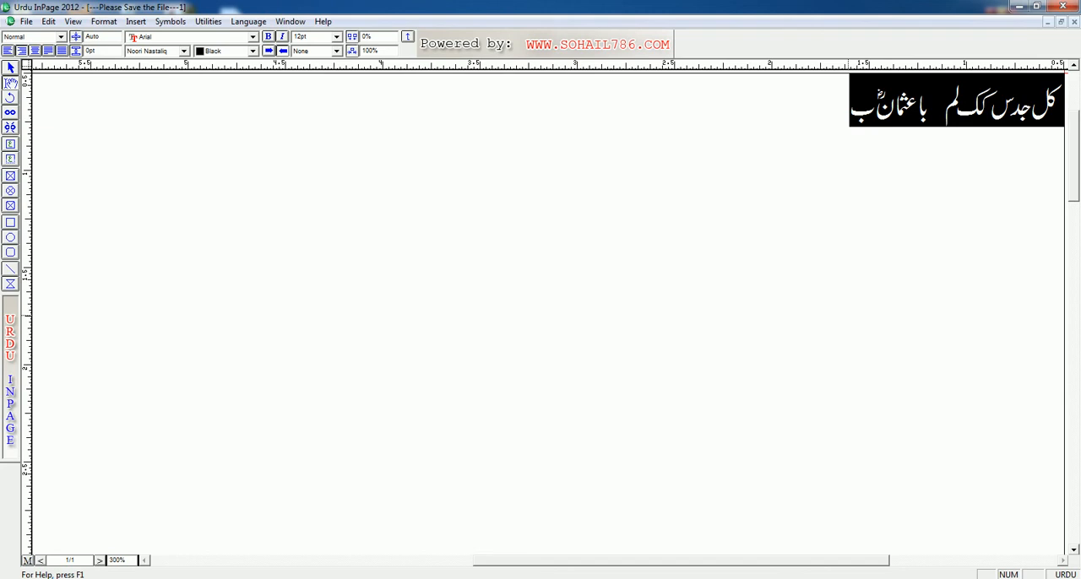
{"action": "key", "text": "Delete"}
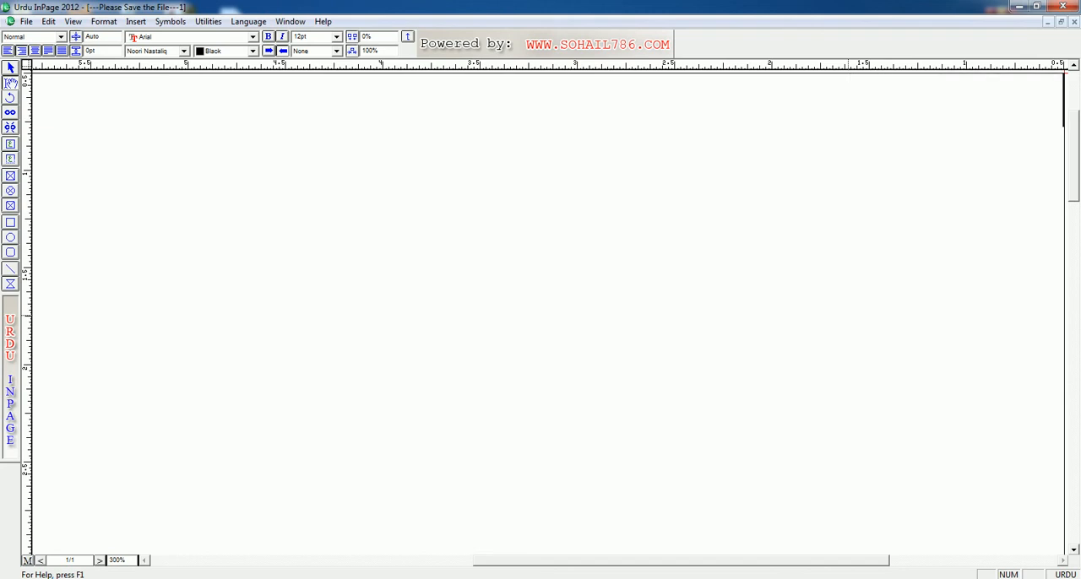
Enter the Urdu home-row characters ا س د ف گ ھ ج ک ل ؛ on the first line
{"action": "type", "text": "as df g"}
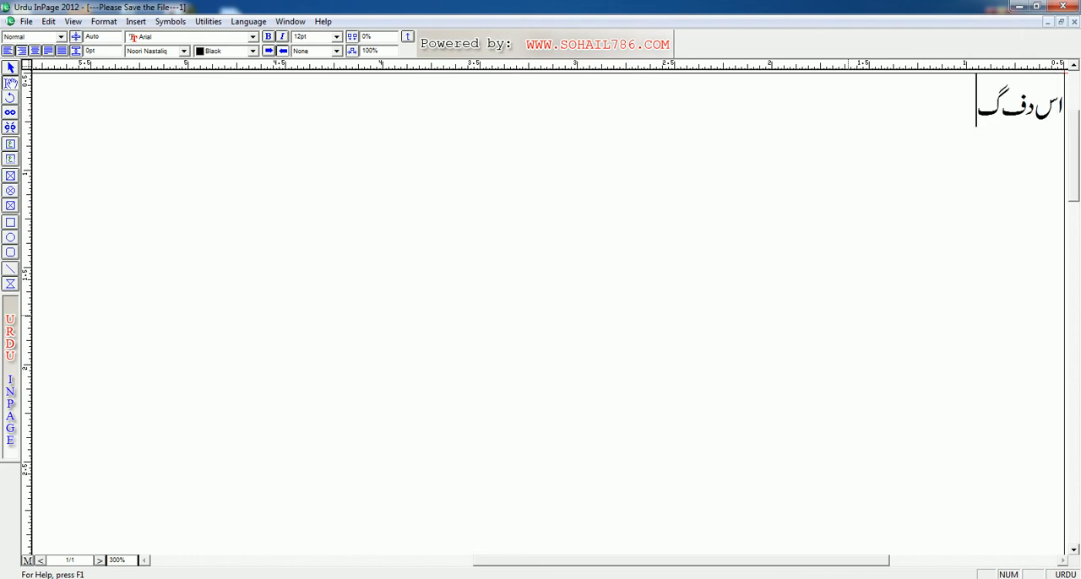
{"action": "type", "text": " h j k l"}
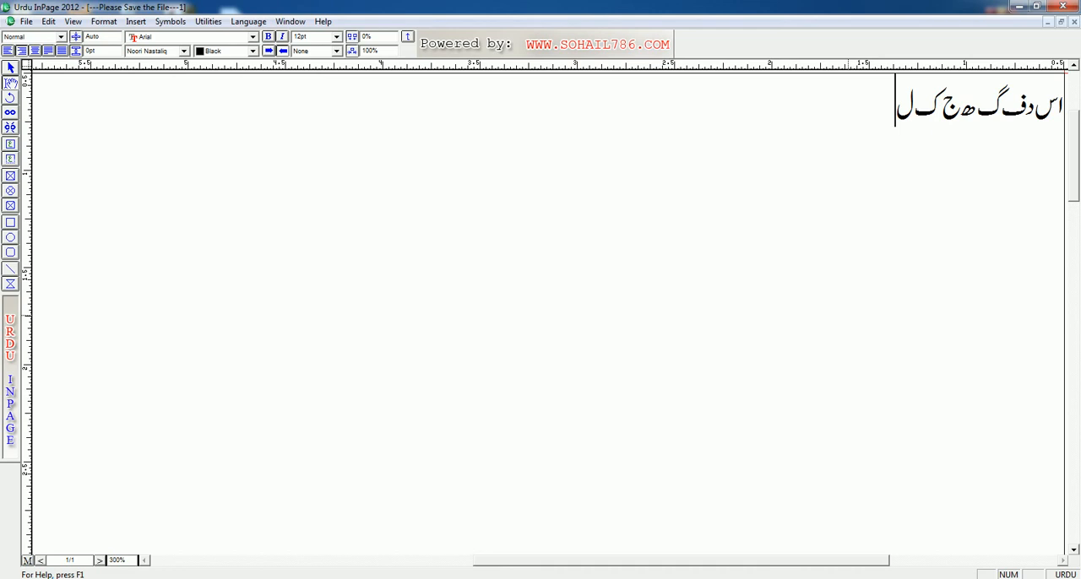
{"action": "type", "text": " ;rt y y"}
Continue the first line with the letters ر ت ے ء م ن ب ط
{"action": "key", "text": "BackSpace"}
{"action": "type", "text": "U"}
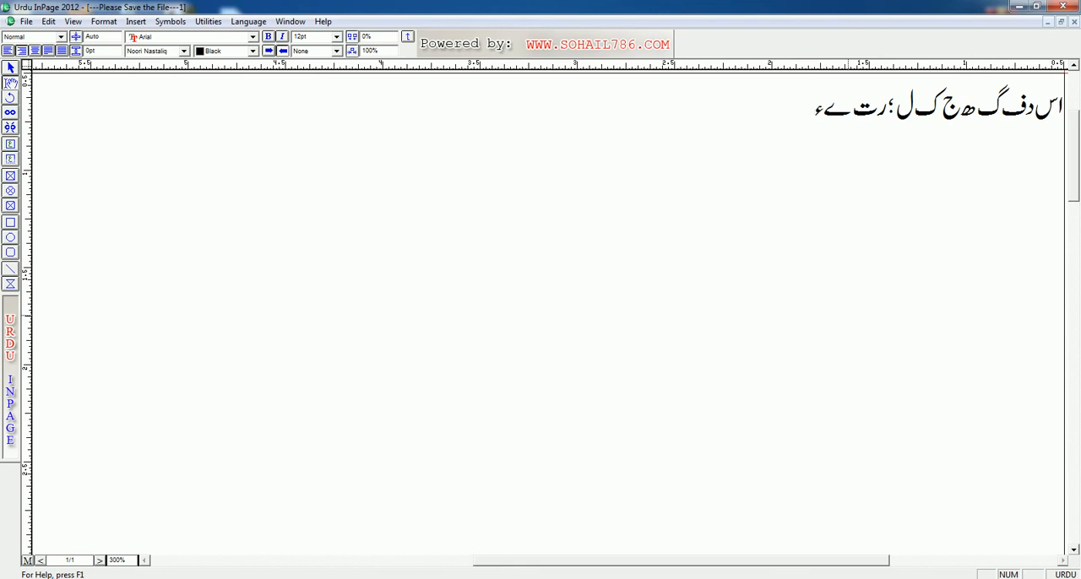
{"action": "type", "text": "m n b T"}
Start a second line with the letters آ ص ڈ followed by the word وآلہٖ
{"action": "key", "text": "Return"}
{"action": "type", "text": "aASD"}
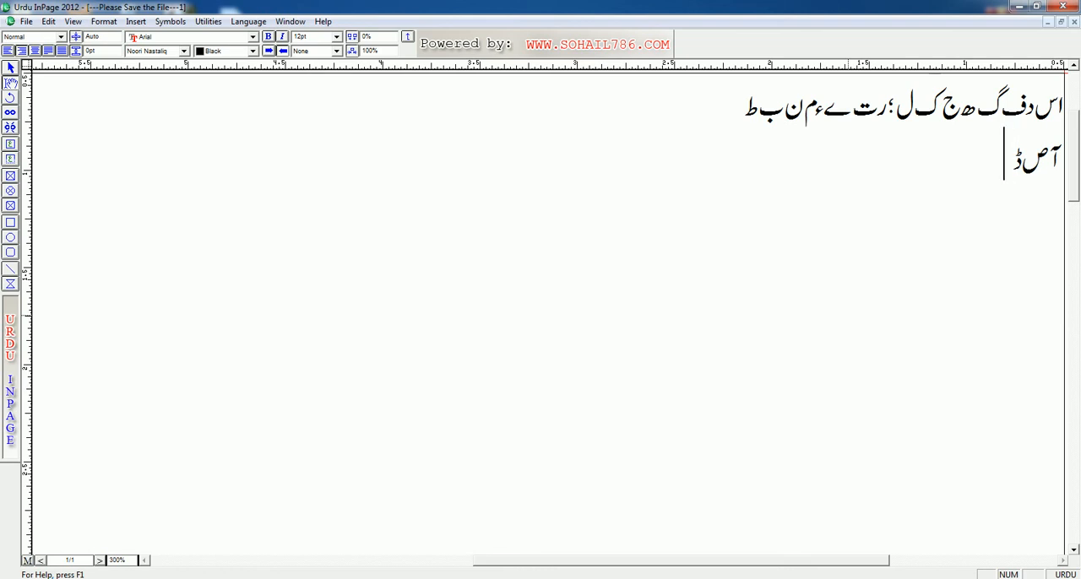
{"action": "type", "text": "وآل"}
{"action": "type", "text": "ہ"}
{"action": "type", "text": "ٖ"}
Add the letters غ ح ض خ to the second line
{"action": "type", "text": "غ"}
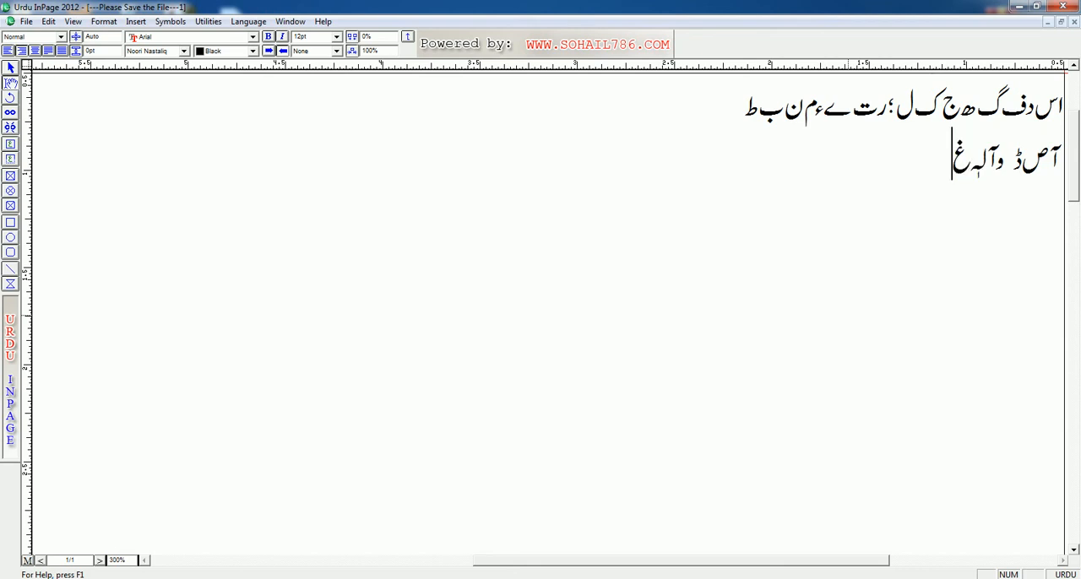
{"action": "type", "text": "حض"}
{"action": "key", "text": "BackSpace"}
{"action": "type", "text": "ض خ"}
{"action": "key", "text": "BackSpace"}
{"action": "type", "text": "خ"}
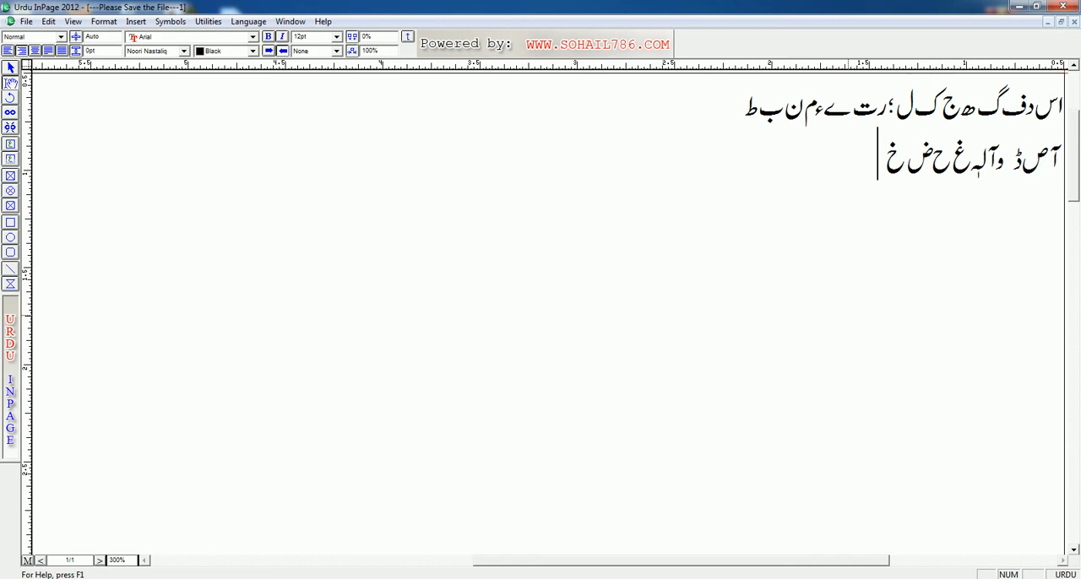
{"action": "type", "text": " عثمان"}
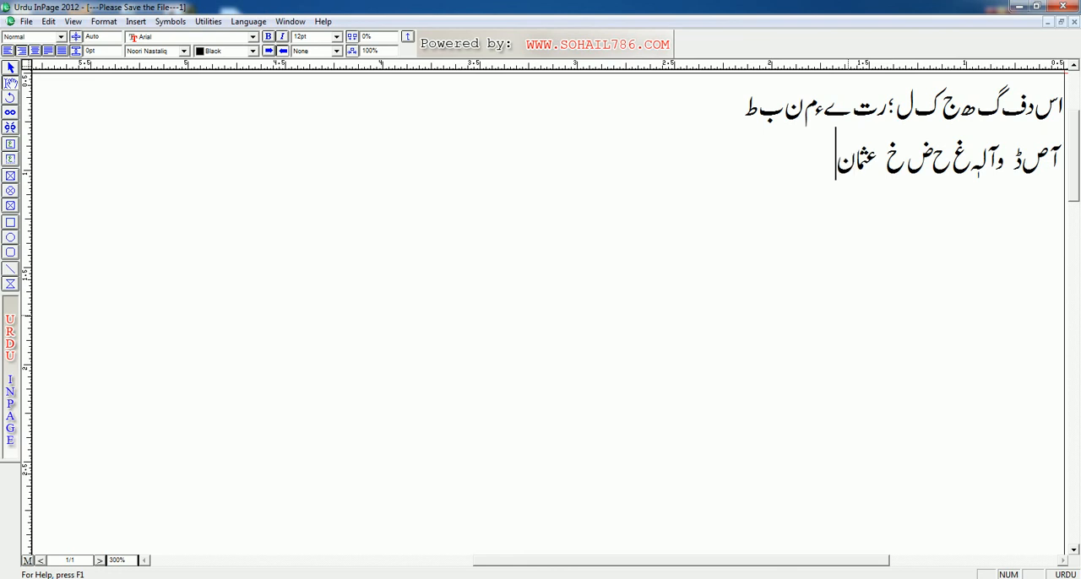
{"action": "type", "text": "ؓ:"}
Add the word عثمانؒ with its honorific mark, followed by a colon and با
{"action": "type", "text": "ا"}
{"action": "key", "text": "BackSpace"}
{"action": "key", "text": "BackSpace"}
{"action": "type", "text": "با"}
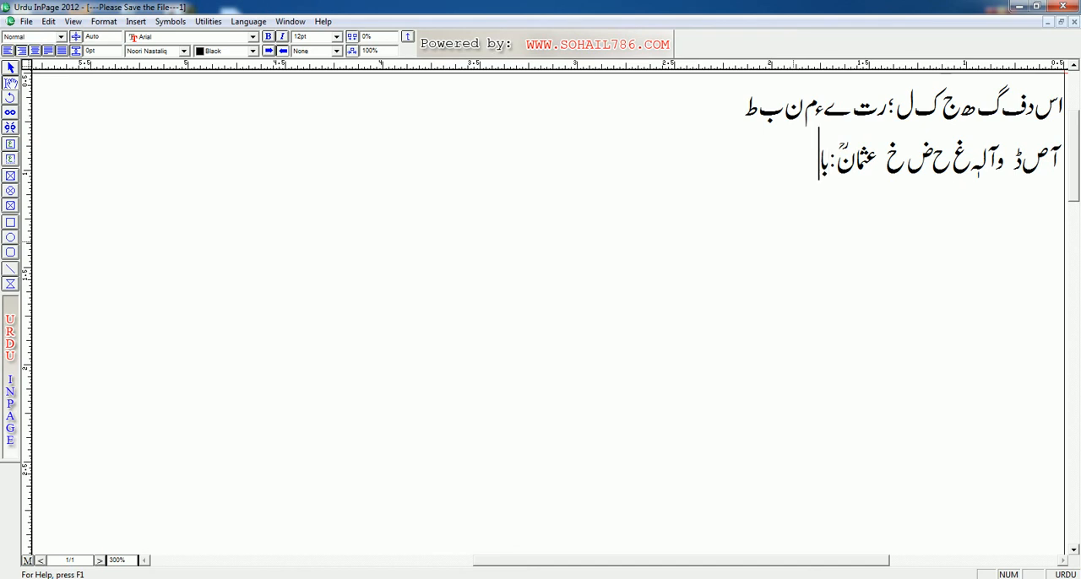
{"action": "type", "text": "ںؒ"}
Complete the word باں and add عثمانؓ with its honorific mark after it
{"action": "key", "text": "BackSpace"}
{"action": "type", "text": "عش"}
{"action": "type", "text": "مان"}
{"action": "type", "text": "ؓ"}
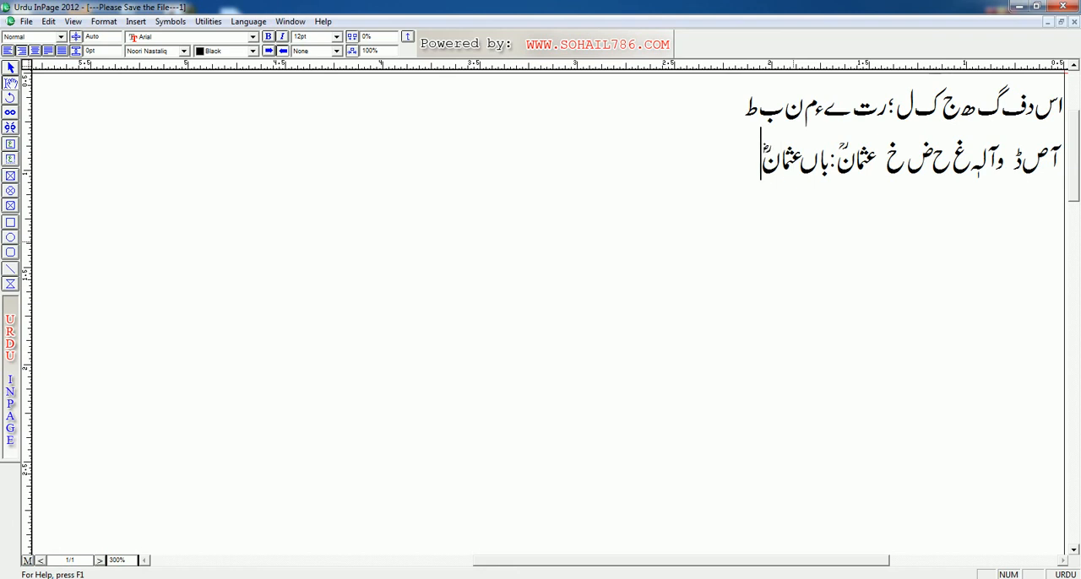
Add the letters ظ ڑ ٹ after the last word on the second line
{"action": "type", "text": "ظ"}
{"action": "type", "text": "ڑ"}
{"action": "type", "text": "ٹ"}
{"action": "type", "text": "ے"}
{"action": "type", "text": "491"}
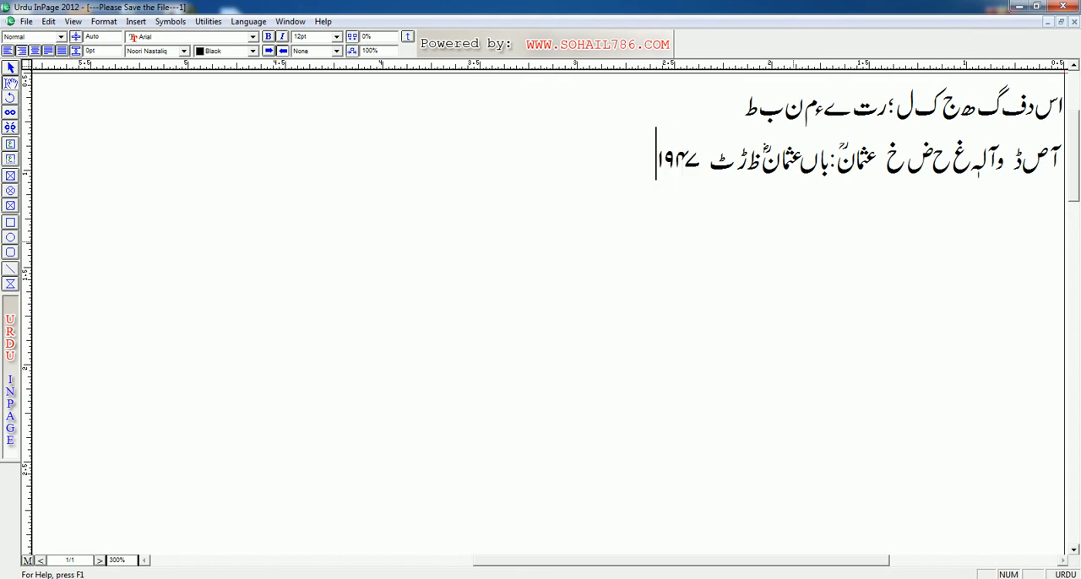
{"action": "type", "text": "؁ء لہ"}
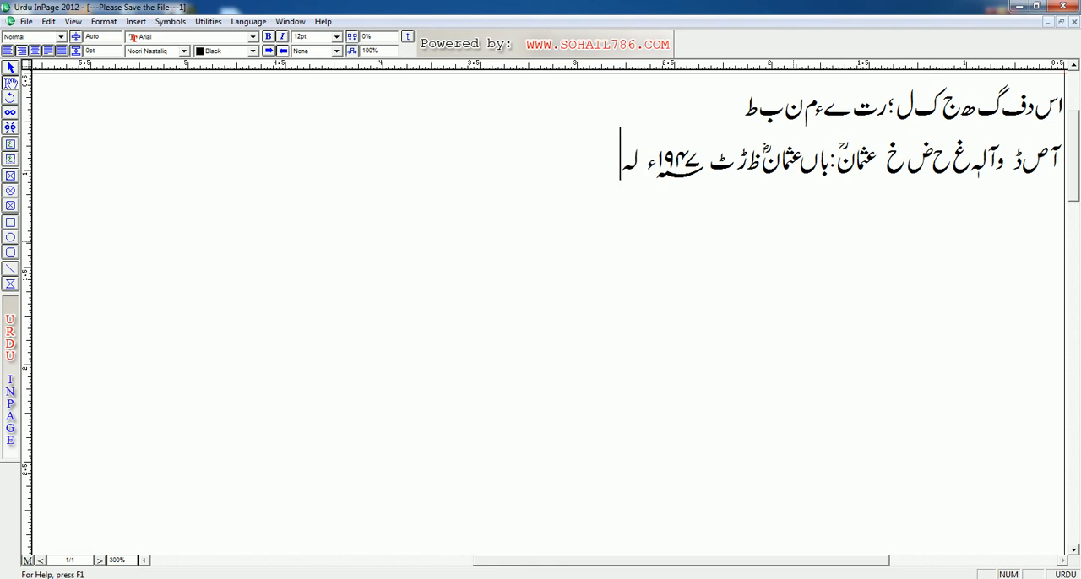
{"action": "type", "text": "ئ"}
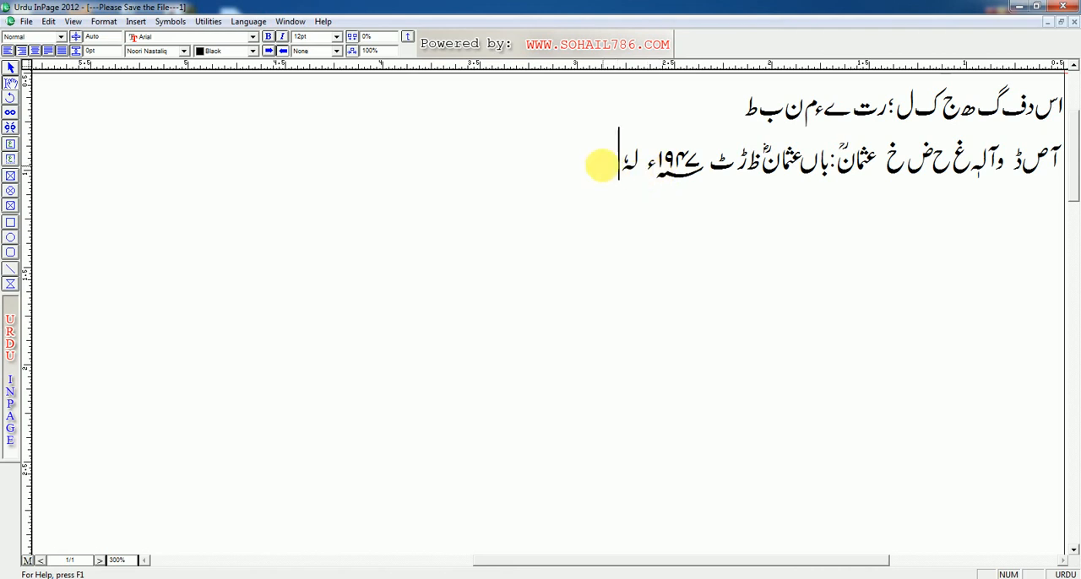
Close the practice document without saving and discard the changes to the InPage Lesson No. 22 PowerPoint presentation
{"action": "left_click_drag", "start_coordinate": [595, 165], "coordinate": [1058, 118]}
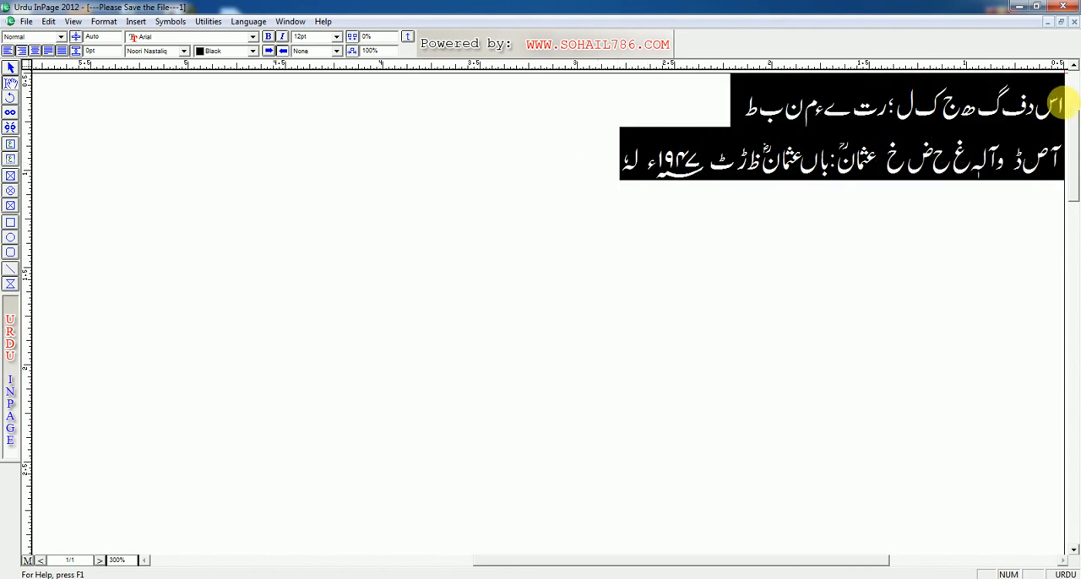
{"action": "left_click", "coordinate": [1075, 23]}
{"action": "left_click", "coordinate": [576, 322]}
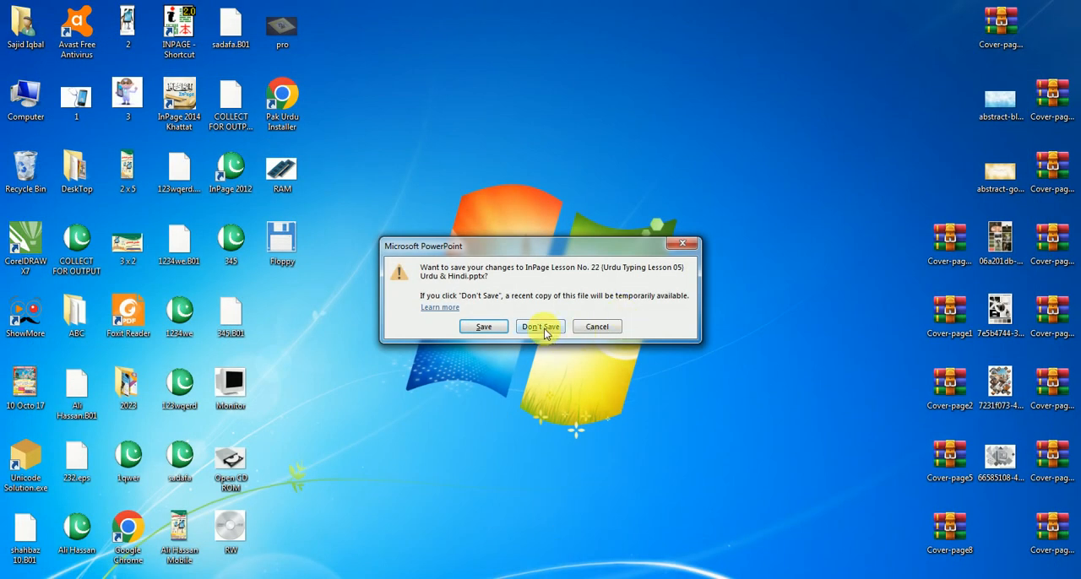
{"action": "left_click", "coordinate": [541, 327]}
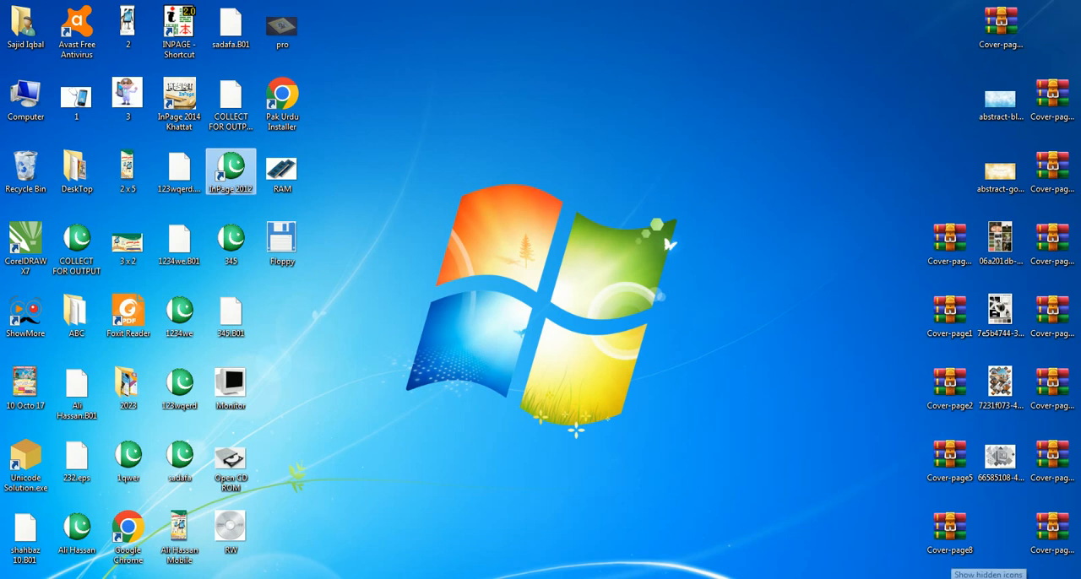
Exit the screen recorder running in the notification area
{"action": "left_click", "coordinate": [946, 578]}
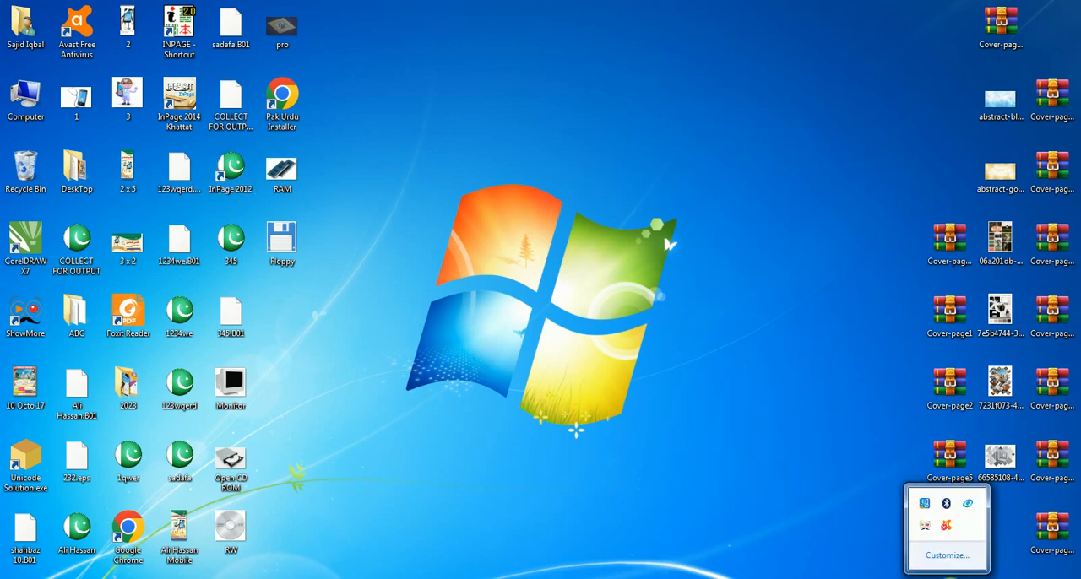
{"action": "right_click", "coordinate": [926, 530]}
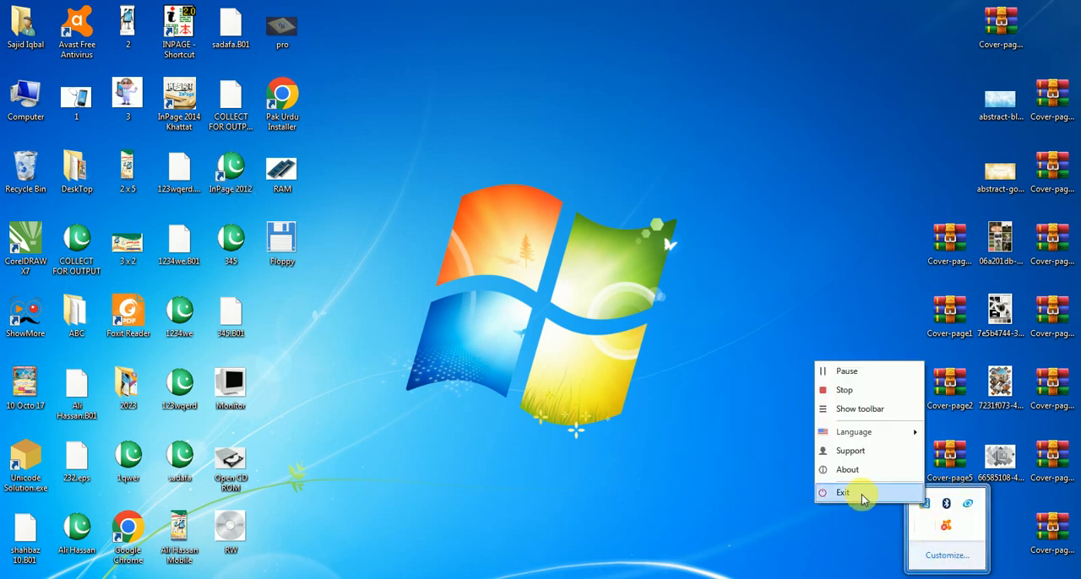